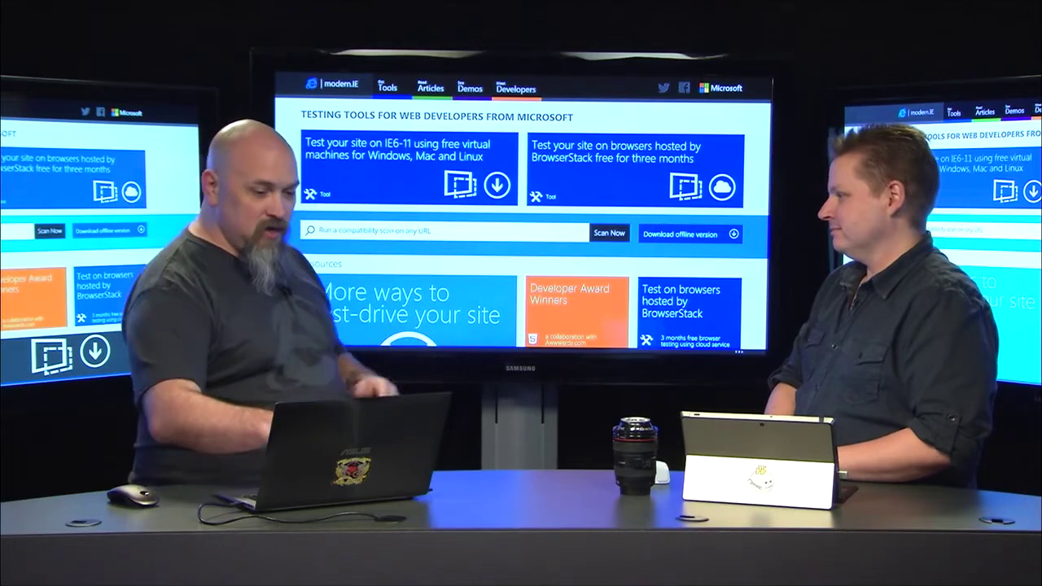
Step: Filter the IE6-11 virtual machine downloads to Mac with Parallels for Mac
left_click(409, 167)
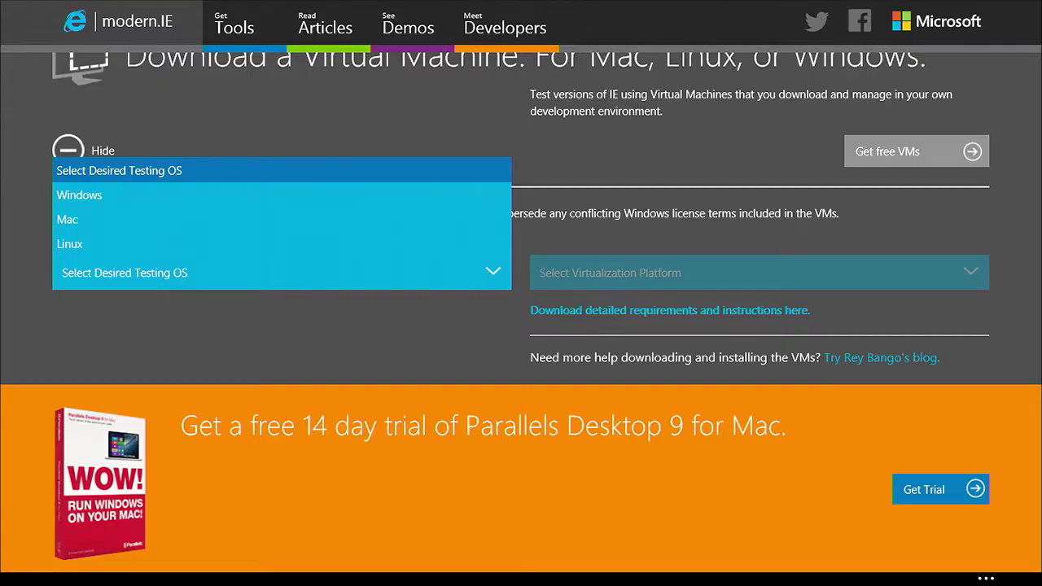
left_click(134, 219)
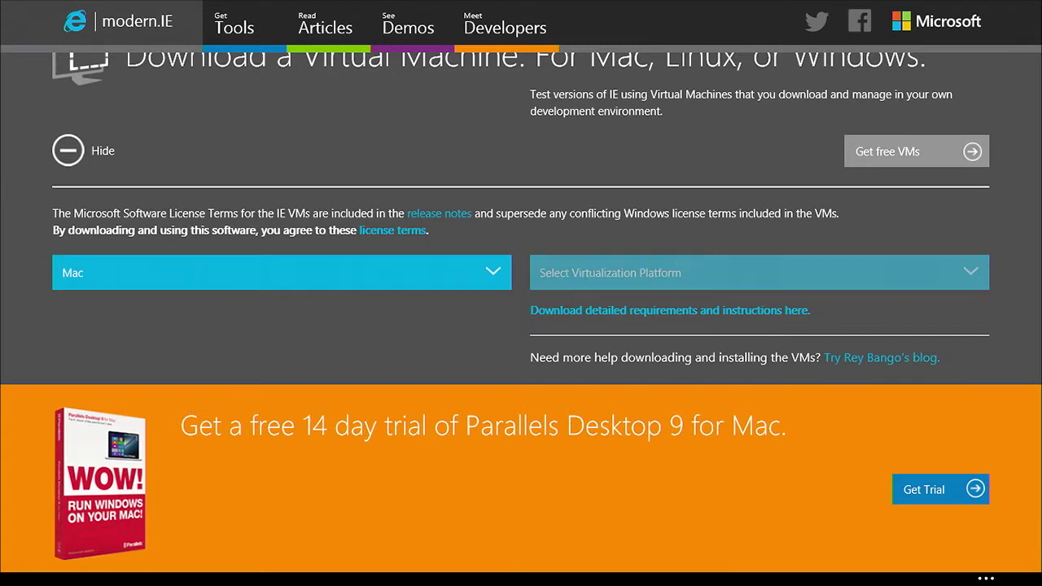
left_click(759, 272)
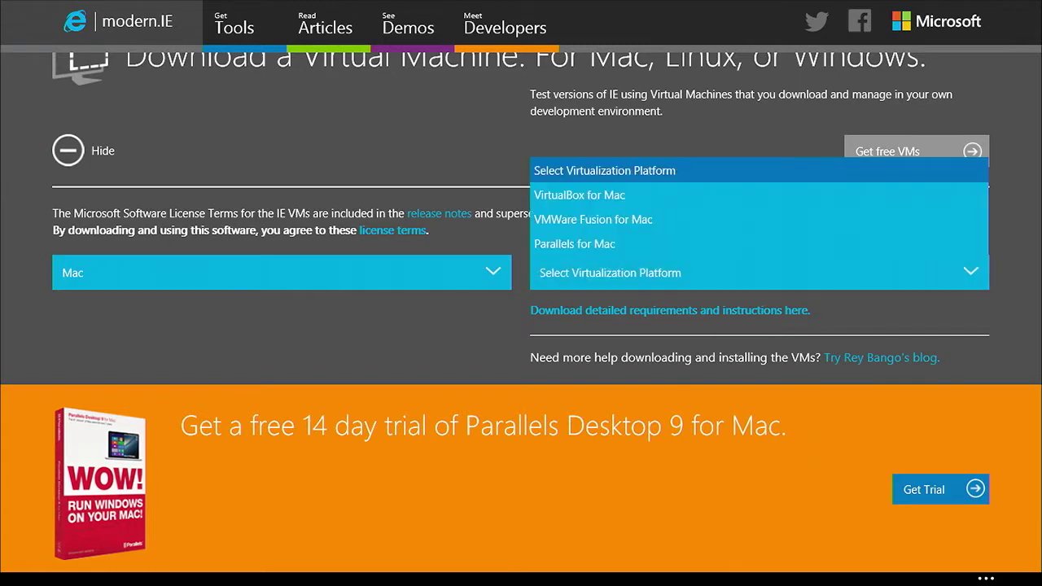
left_click(574, 244)
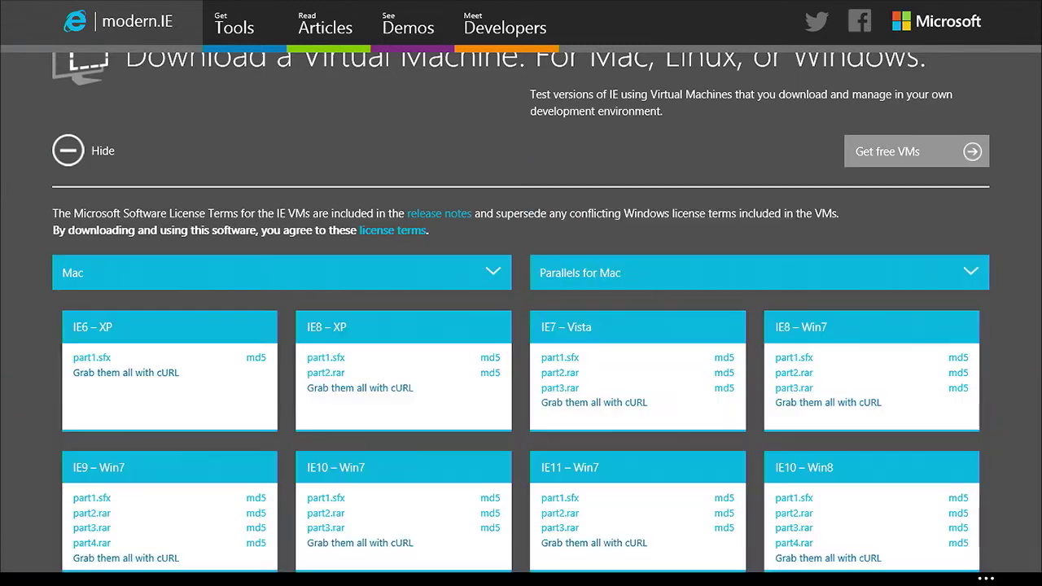
scroll(521, 310, "down", 3)
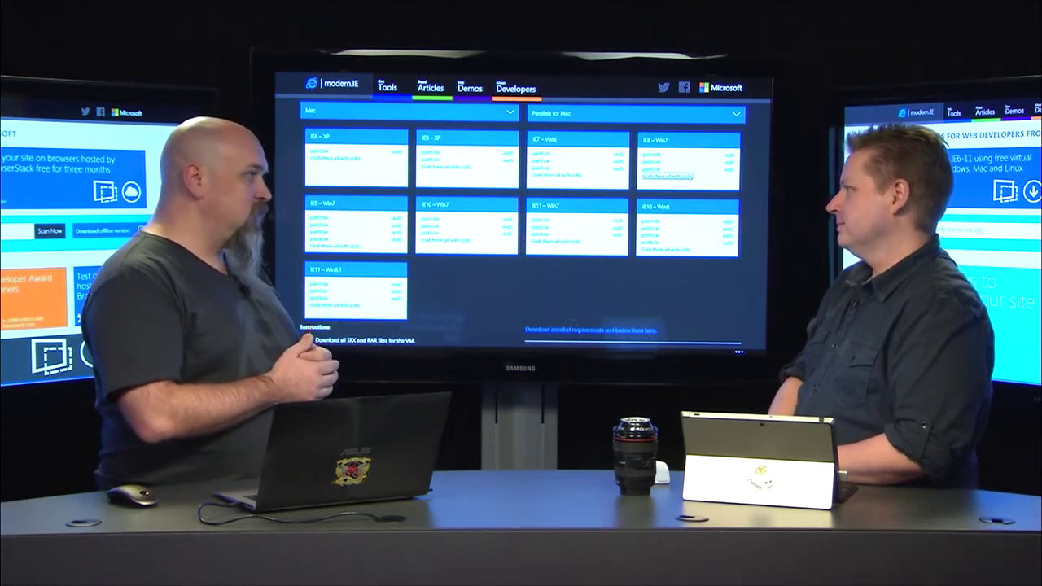
key("ctrl+t")
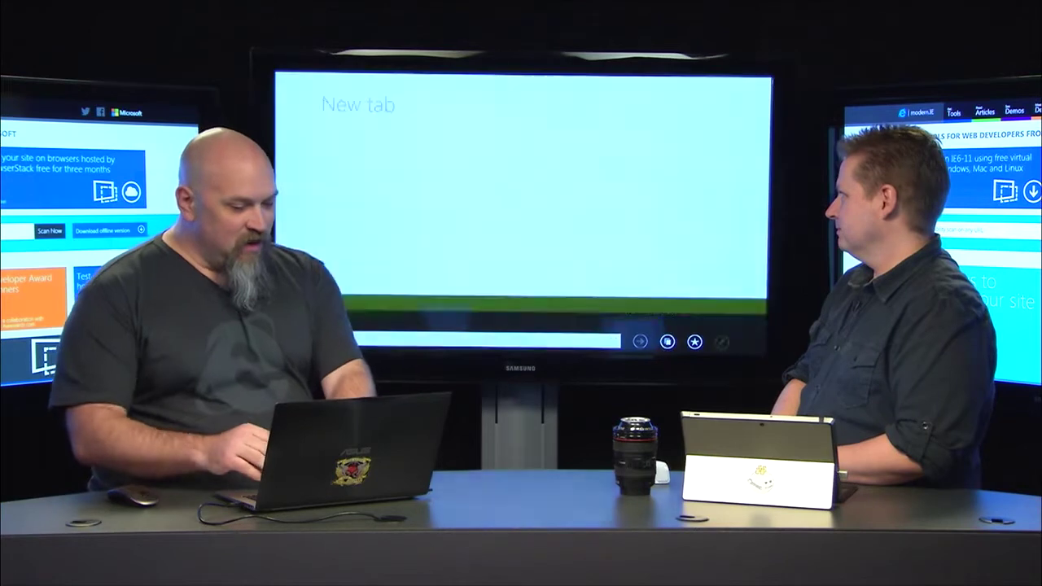
type("own.com/")
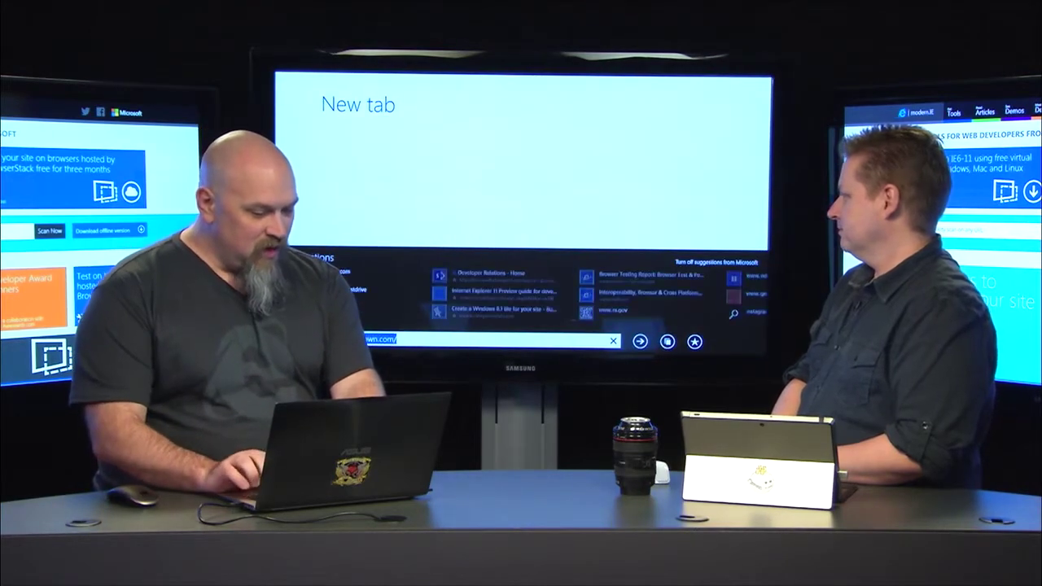
key("Return")
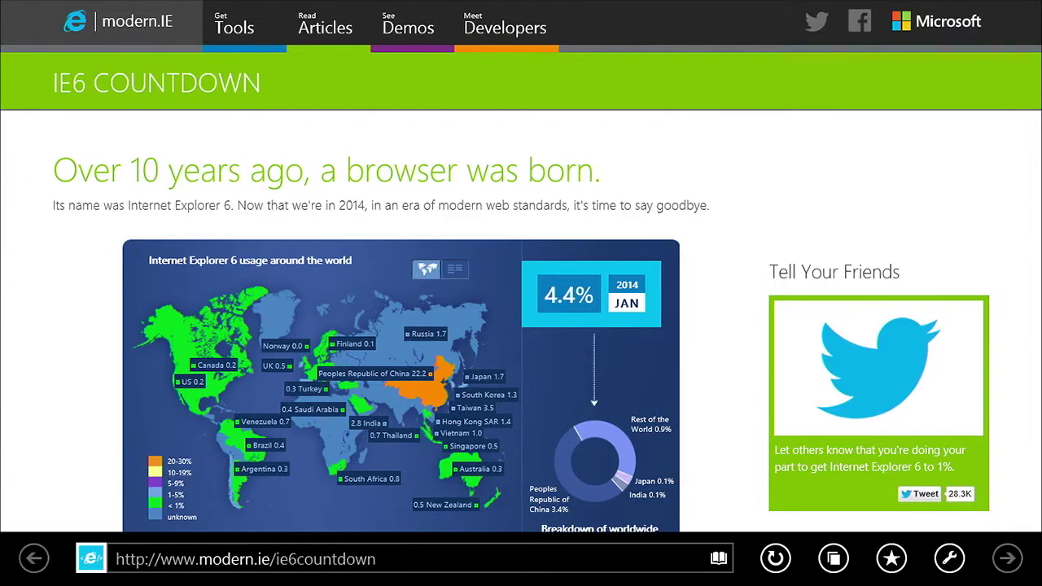
scroll(521, 326, "down", 2)
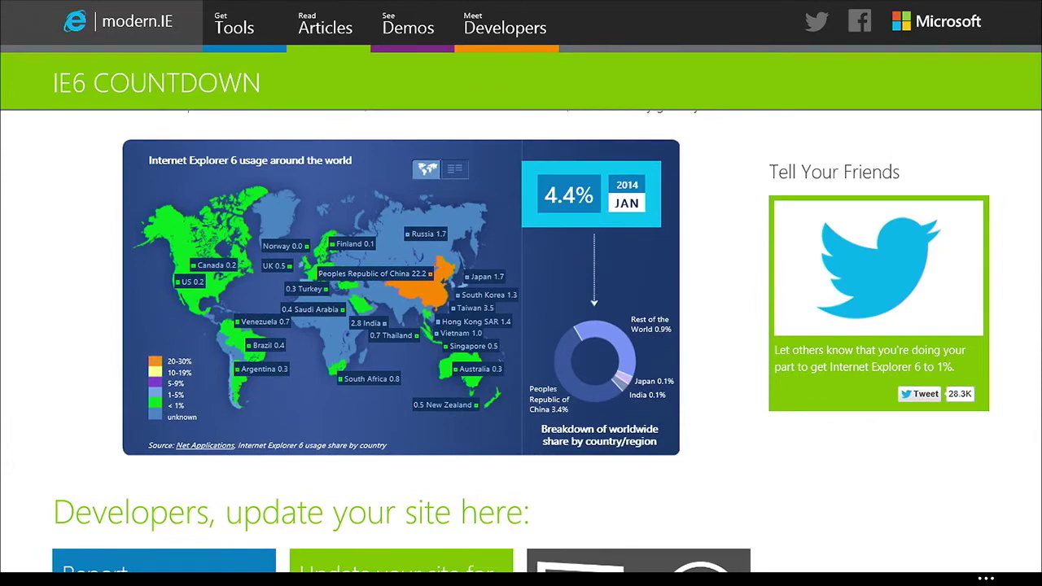
scroll(122, 294, "up", 5)
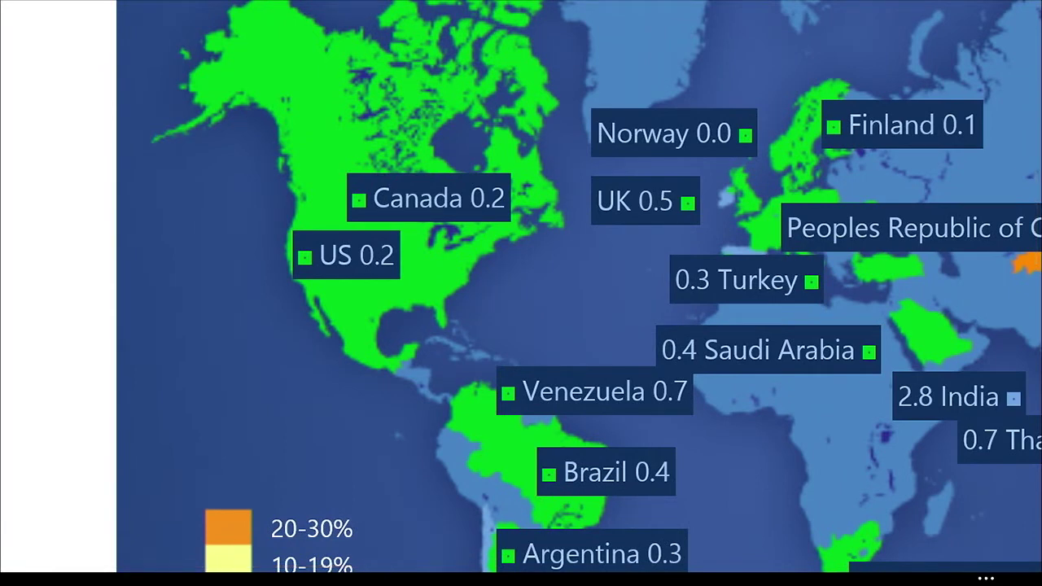
scroll(521, 287, "down", 3)
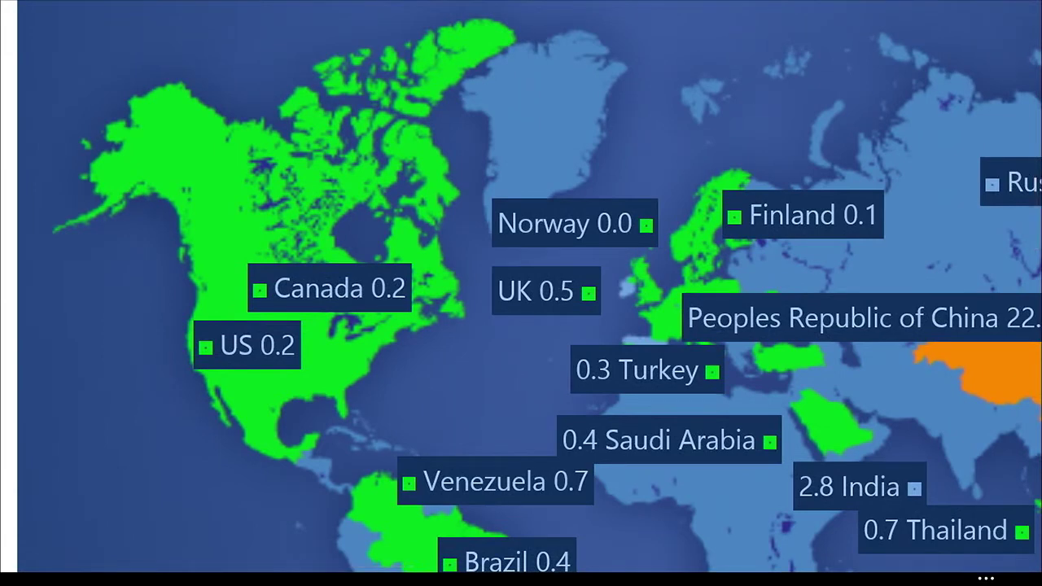
scroll(521, 286, "right", 5)
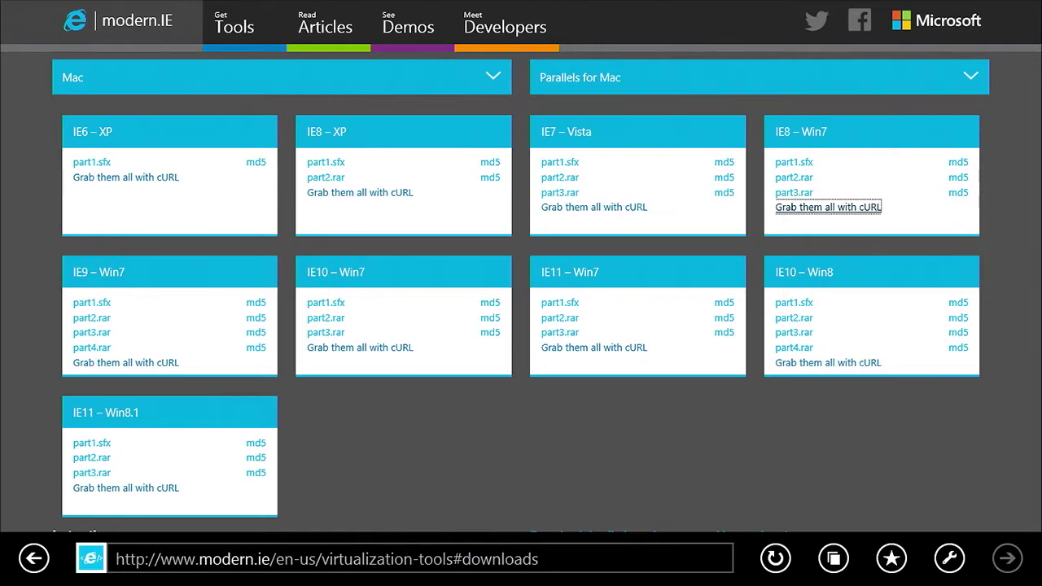
Step: Set the VM list to Windows with Hyper-V On Windows Server 2012 & Windows 8 Pro
scroll(521, 326, "up", 1)
left_click(277, 165)
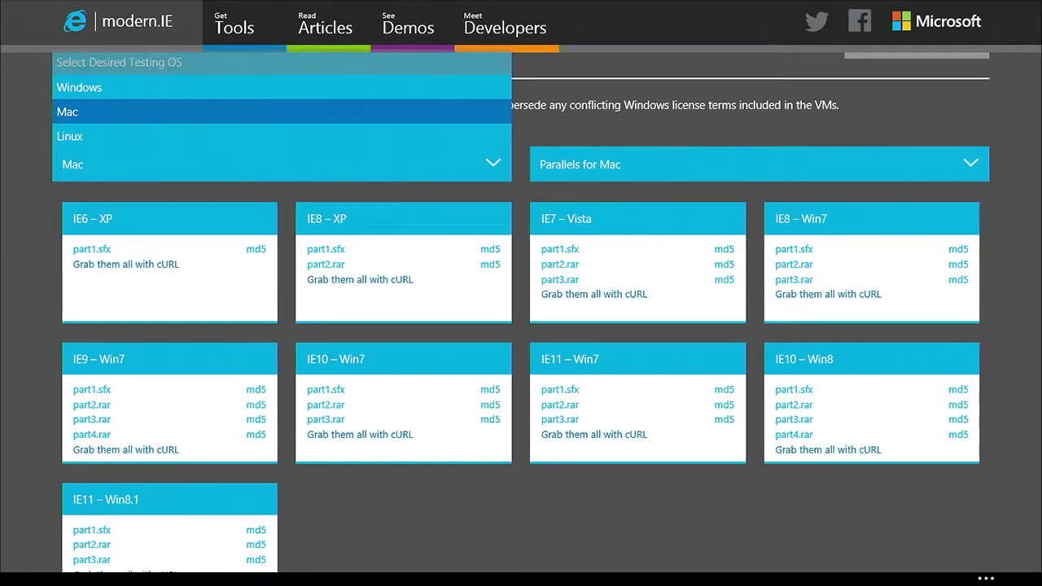
key("Up")
key("Up")
key("alt+Down")
key("Down")
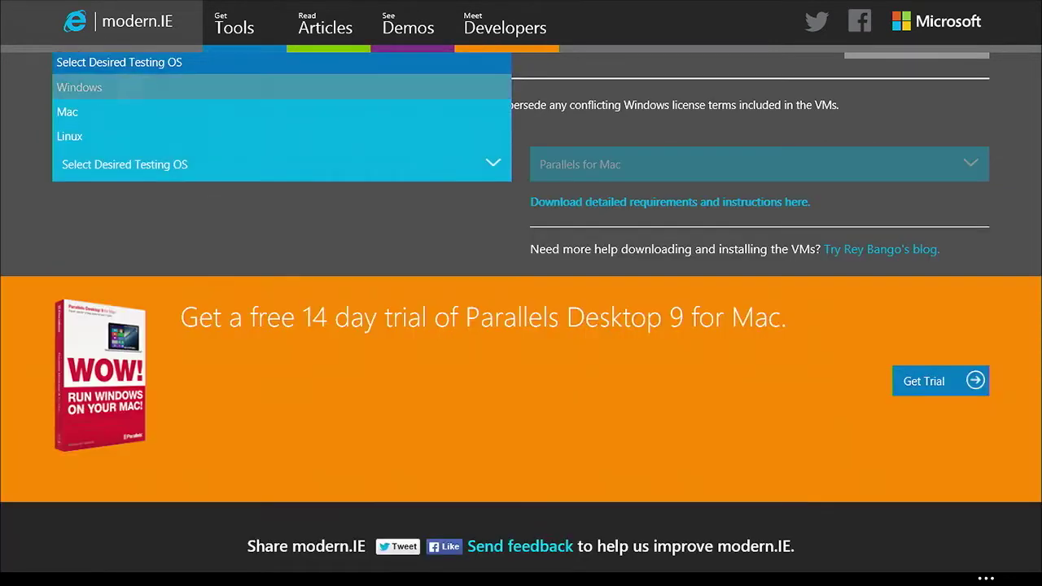
key("Return")
key("Tab")
key("alt+Down")
key("Down")
key("Return")
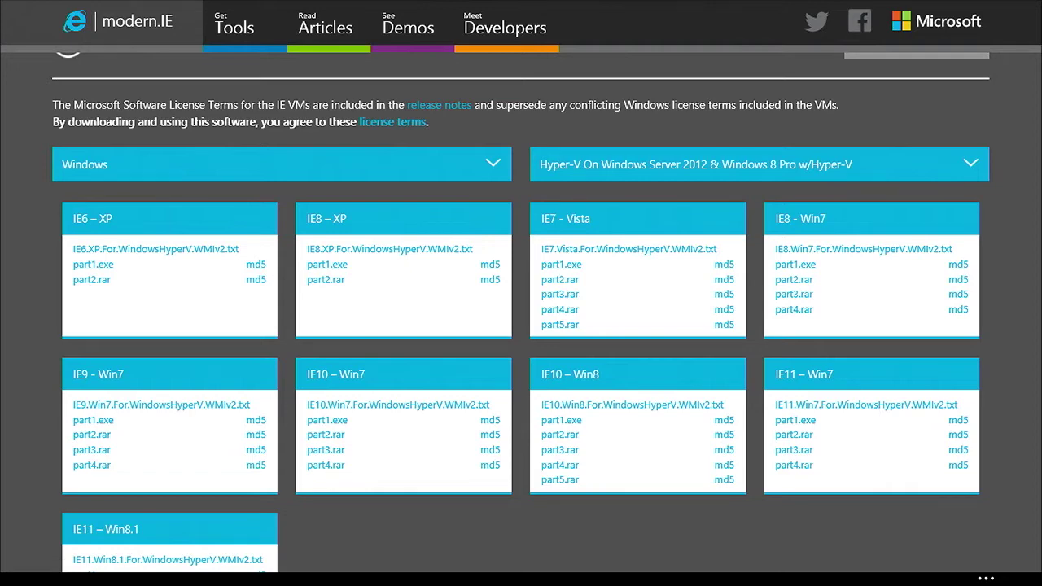
scroll(521, 309, "up", 10)
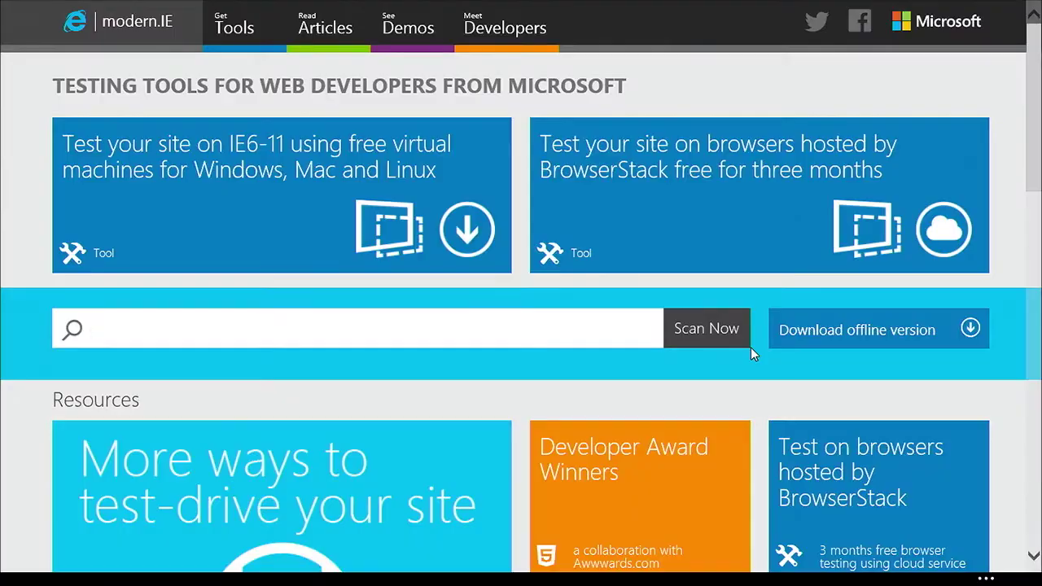
type("poynter.o")
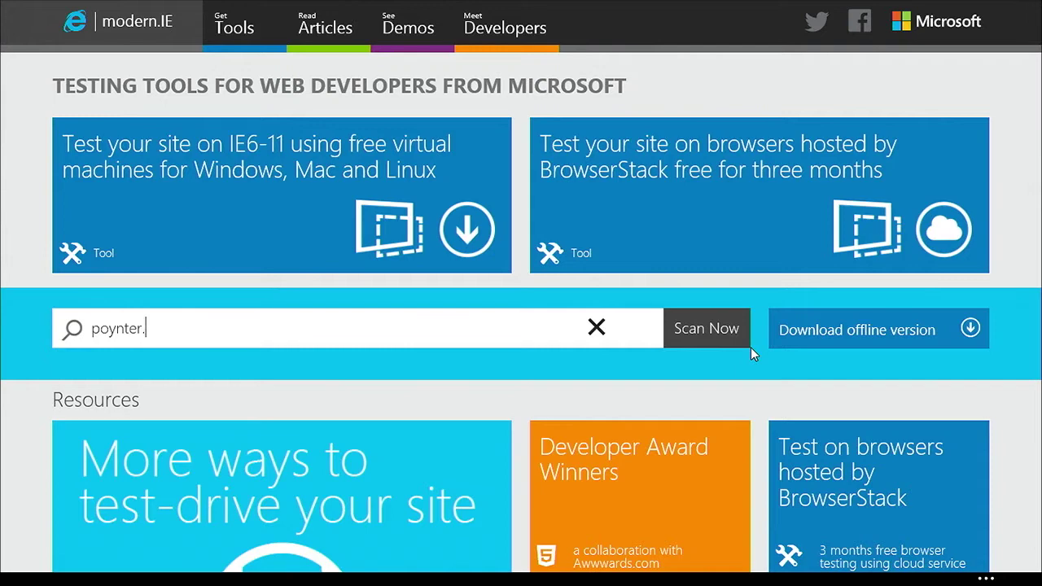
type("rg")
key("Return")
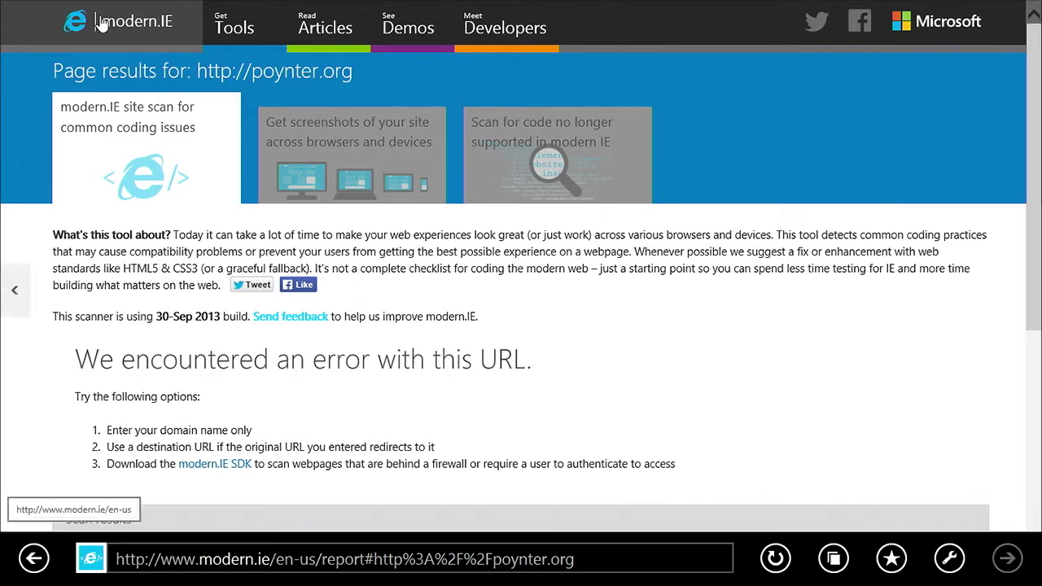
key("alt+Left")
left_click(307, 333)
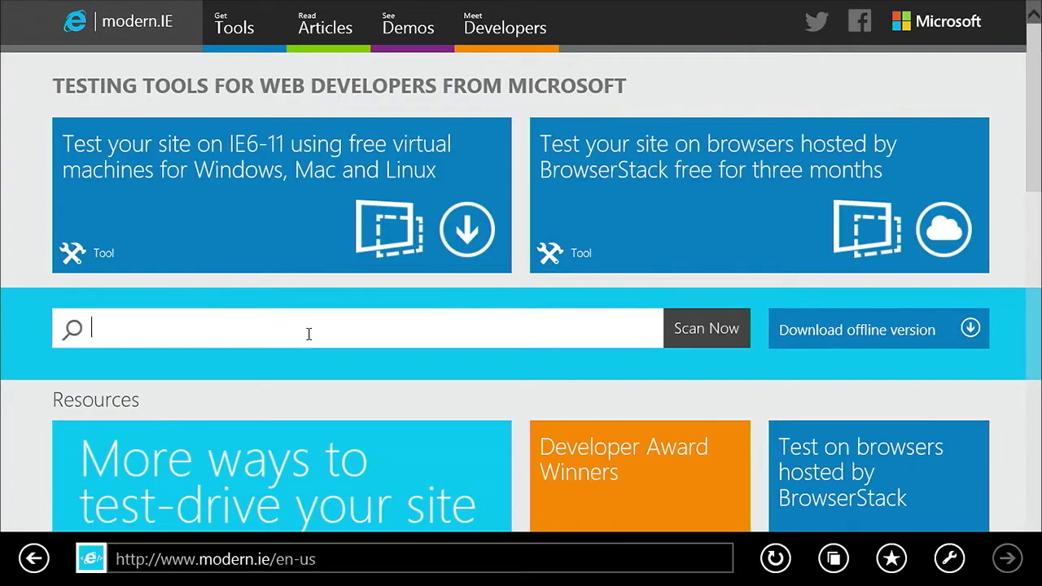
type("www.poynter")
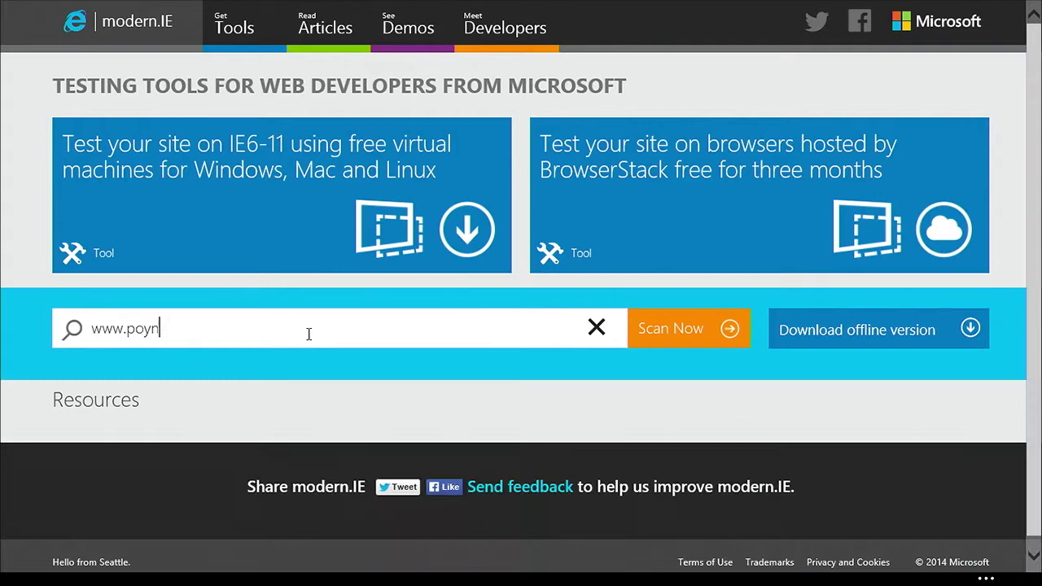
type(".org")
key("Return")
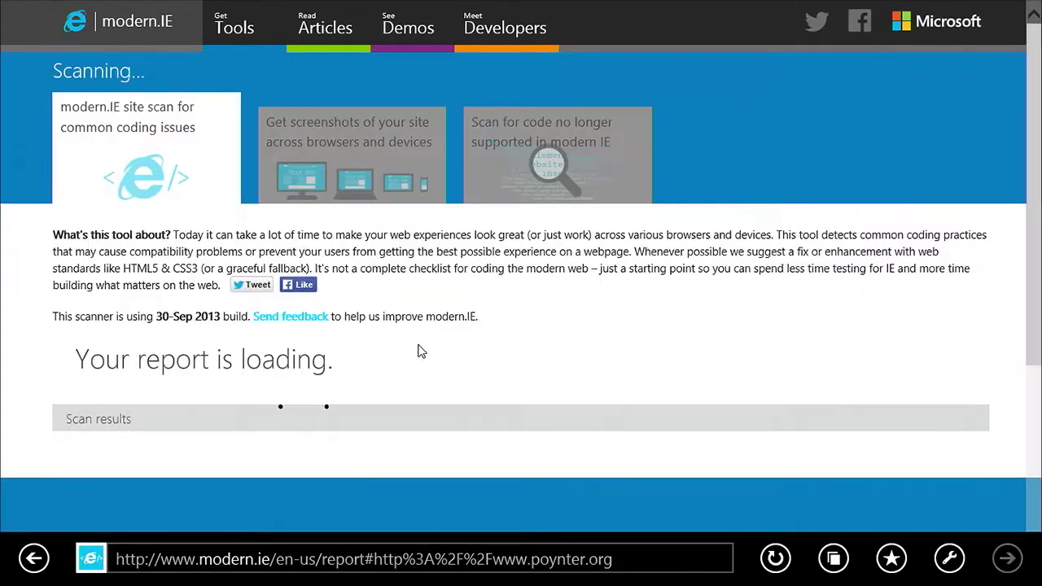
Step: Expand the Frameworks & libraries finding showing jQuery UI 1.8.20 with suggested update 1.8.24
scroll(702, 321, "down", 4)
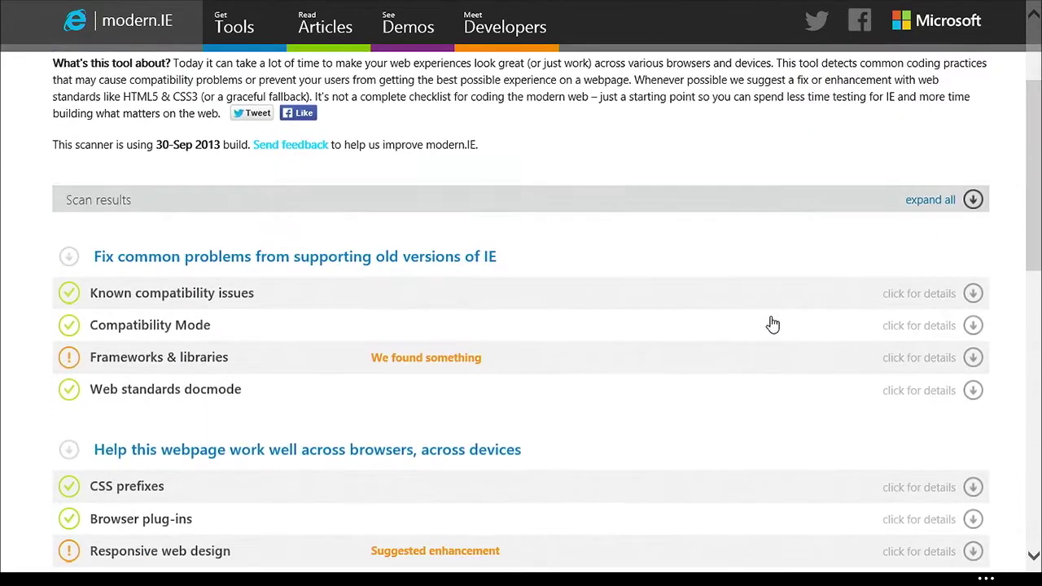
scroll(667, 338, "up", 4)
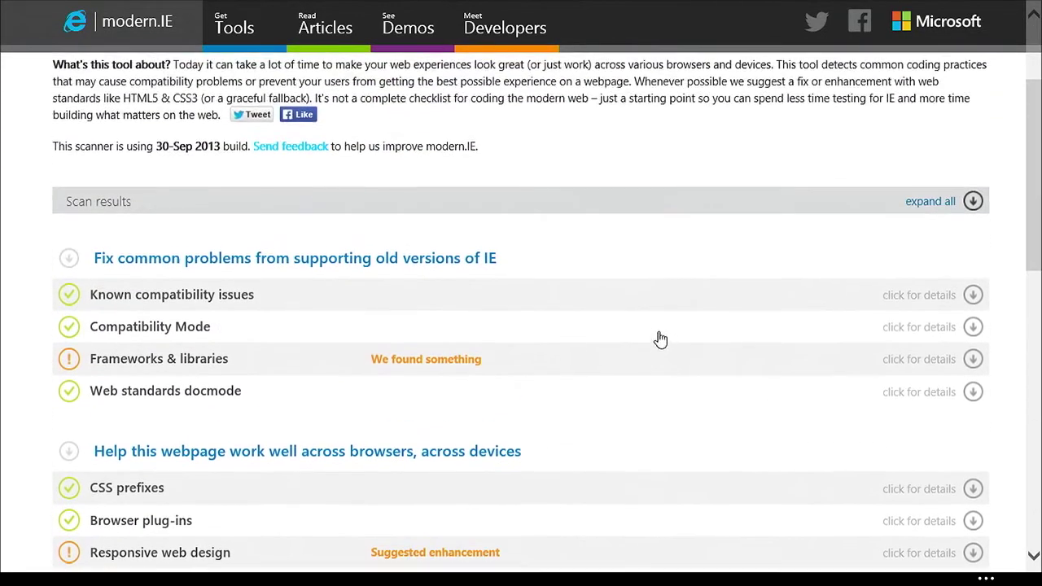
scroll(502, 293, "down", 3)
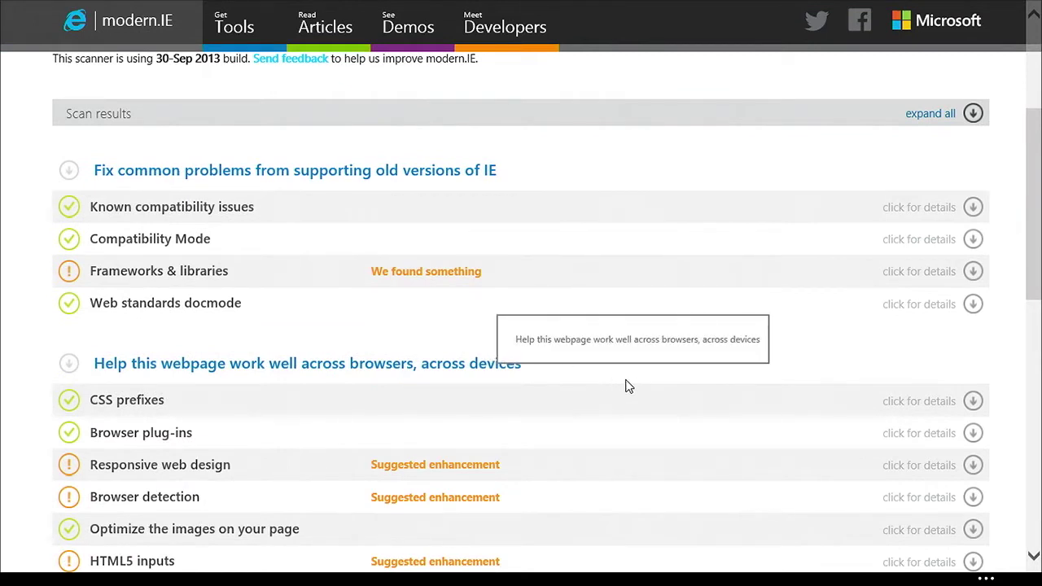
left_click(158, 271)
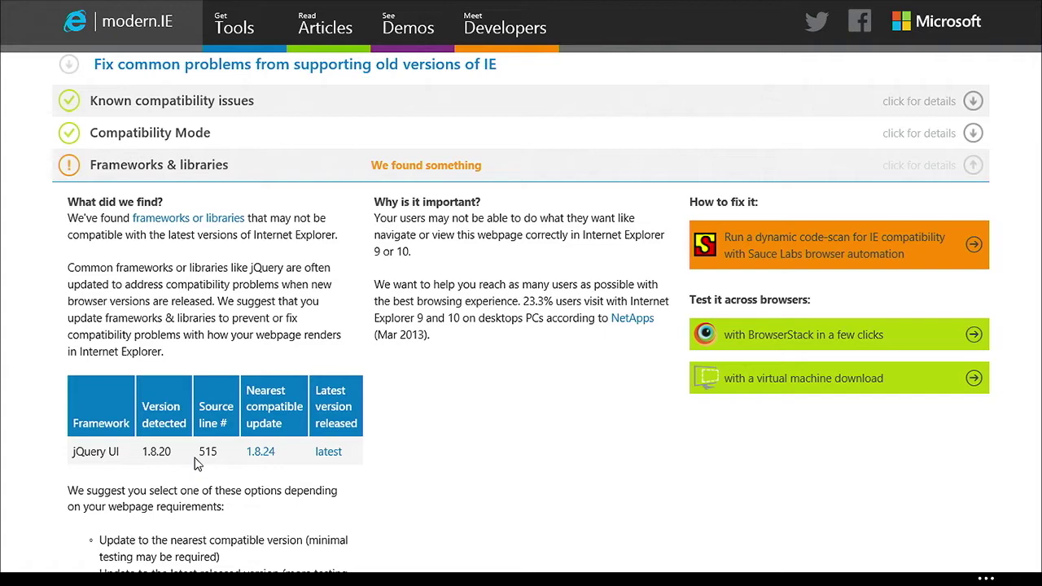
Step: Collapse Frameworks & libraries and expand the Browser detection finding instead
left_click(159, 164)
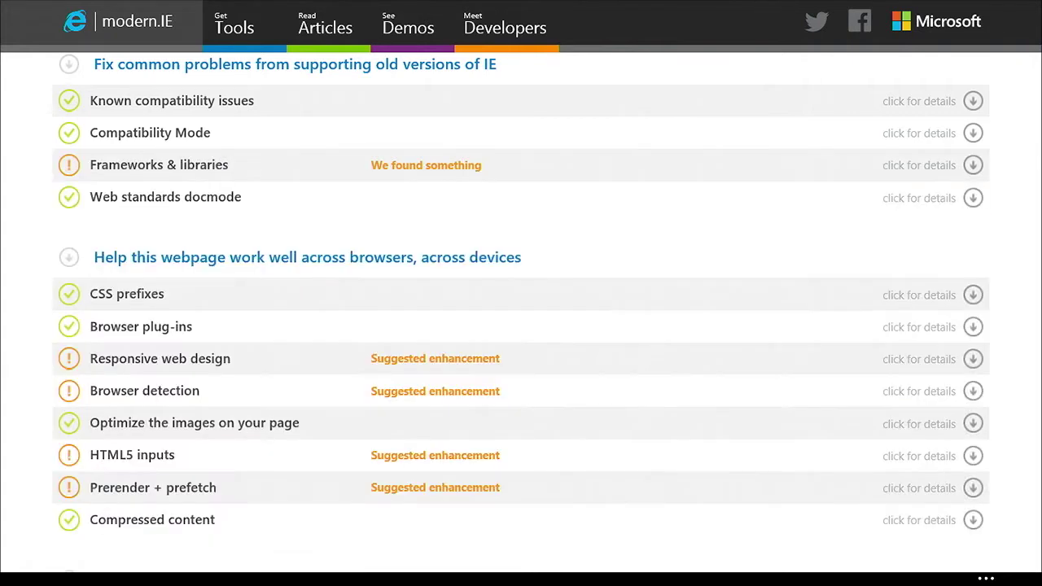
scroll(521, 309, "up", 1)
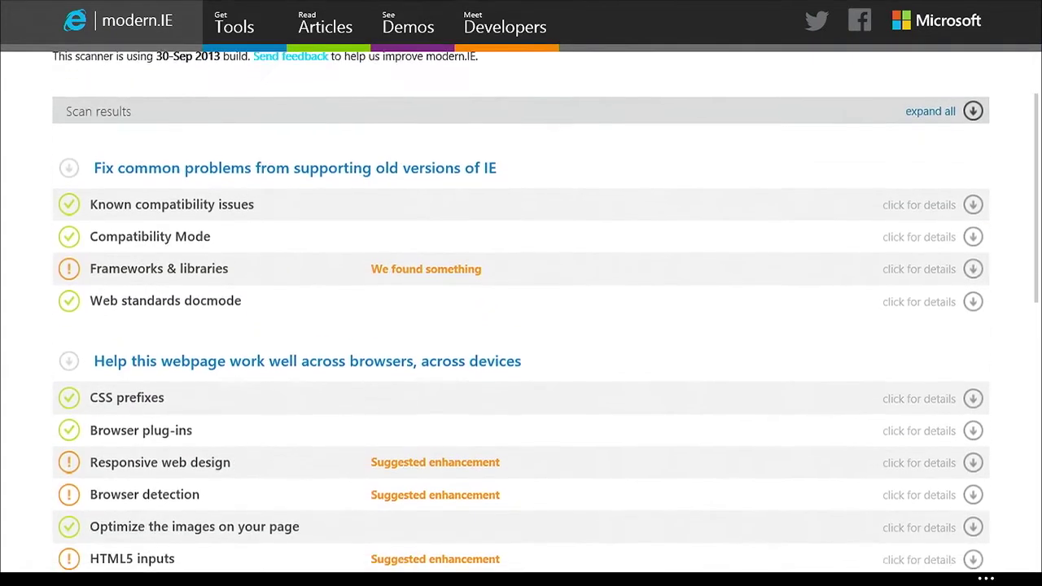
scroll(521, 309, "down", 3)
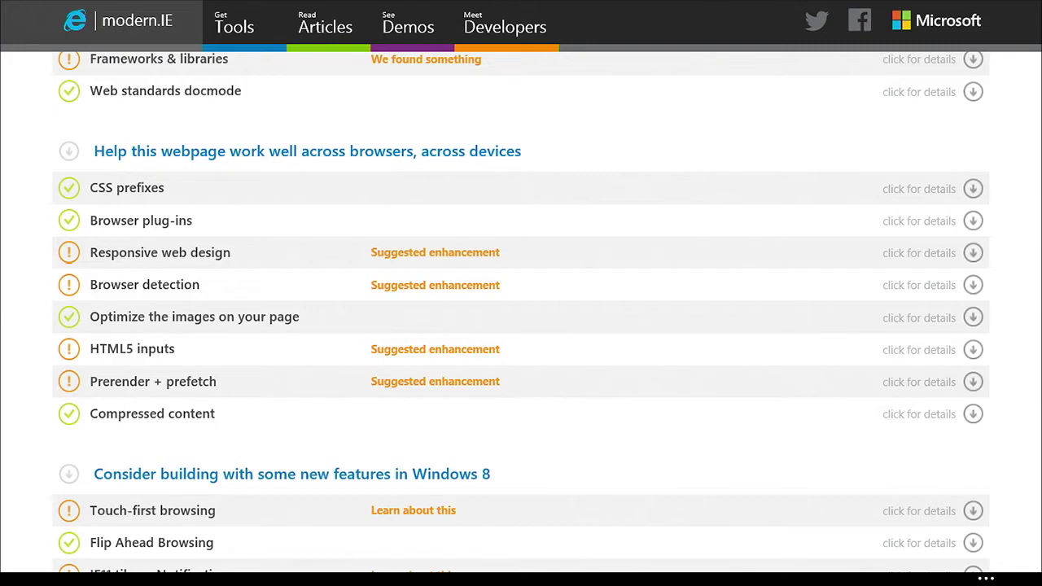
left_click(144, 284)
Step: Check the detected navigator.userAgent source at line 320, then collapse Browser detection
left_click(208, 428)
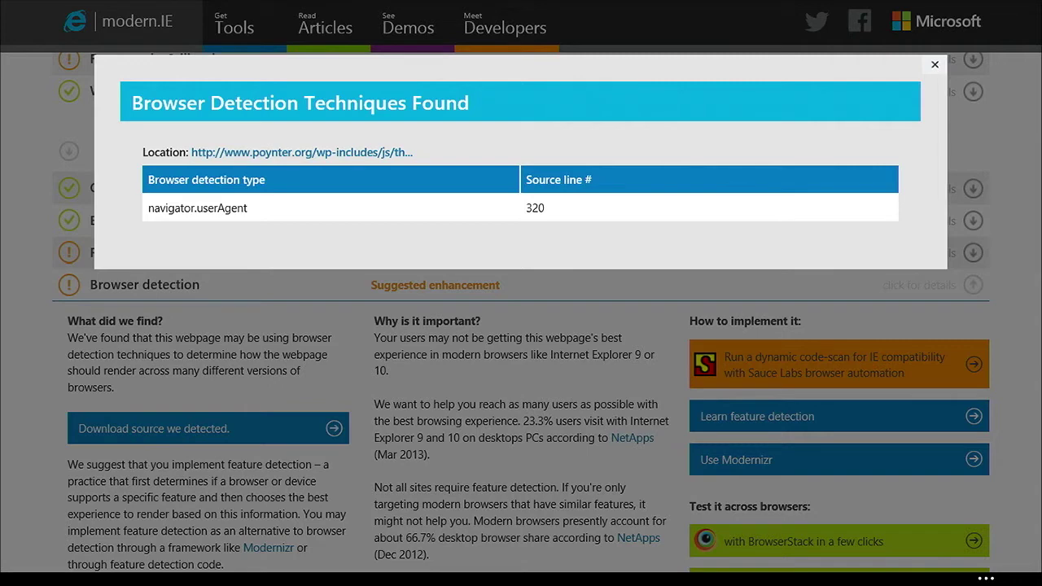
key("Escape")
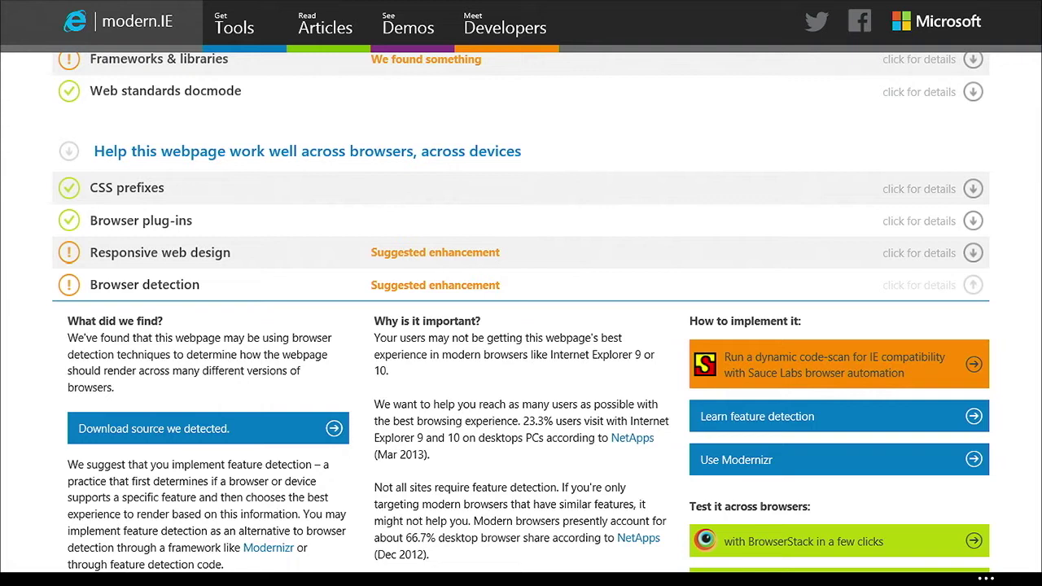
left_click(973, 284)
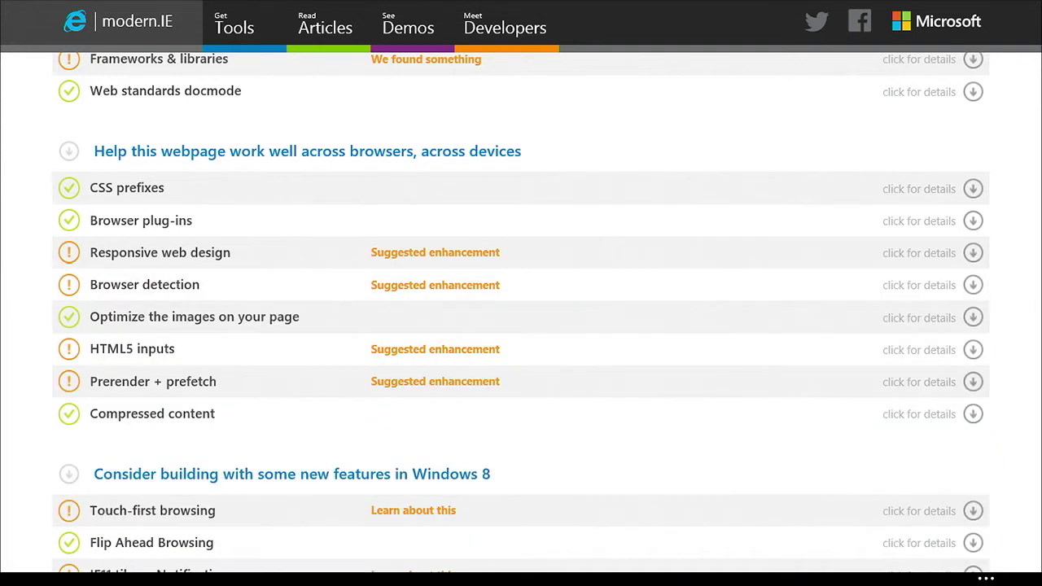